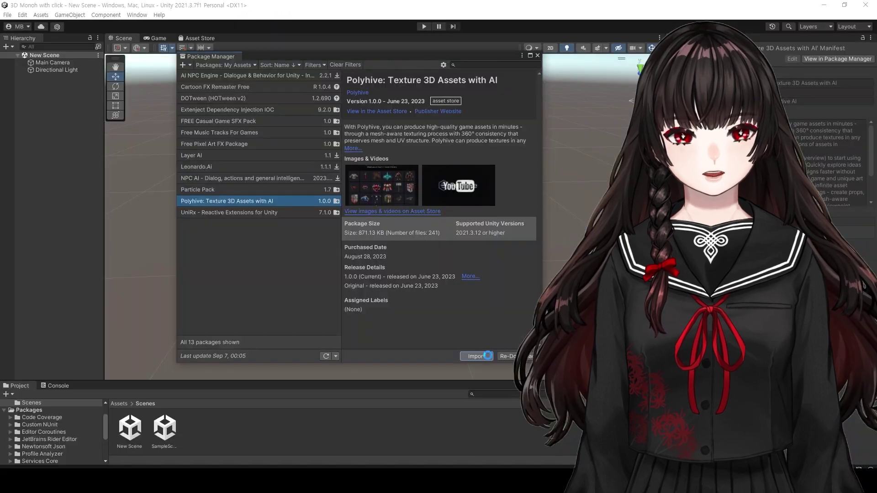
- Import the Polyhive package and open the Polyhive settings
click(488, 356)
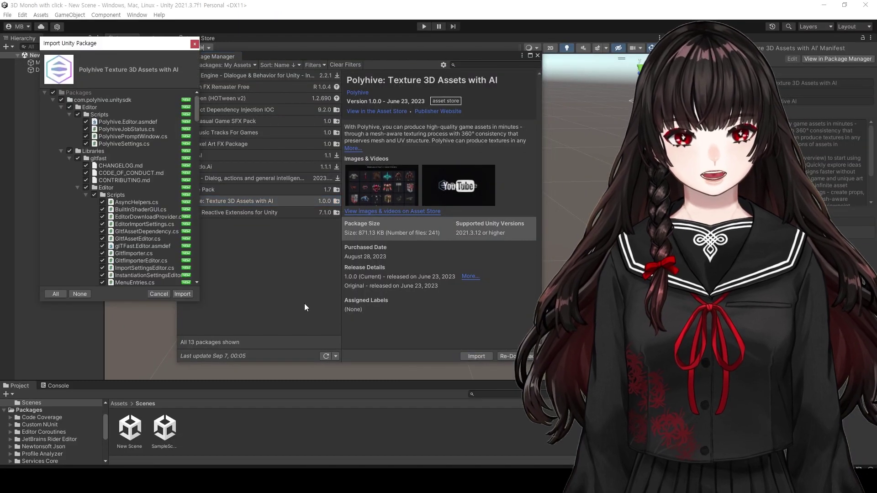
click(187, 295)
click(154, 15)
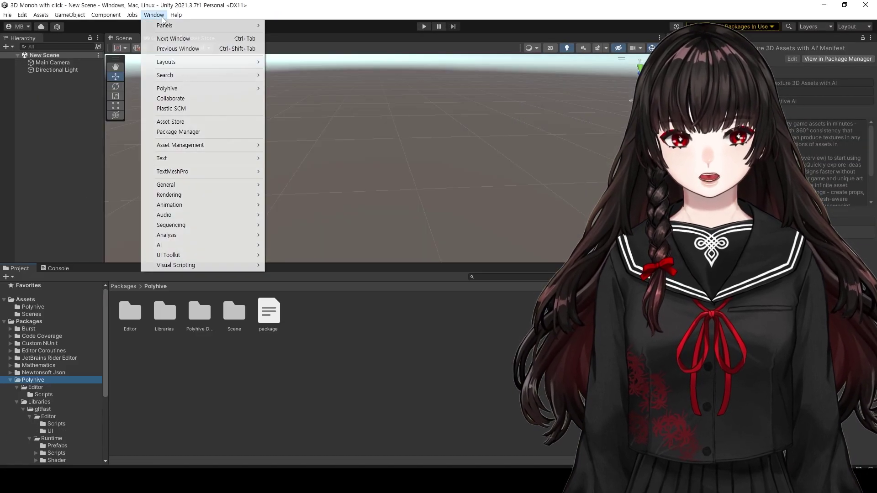
mouse_move(183, 86)
click(292, 110)
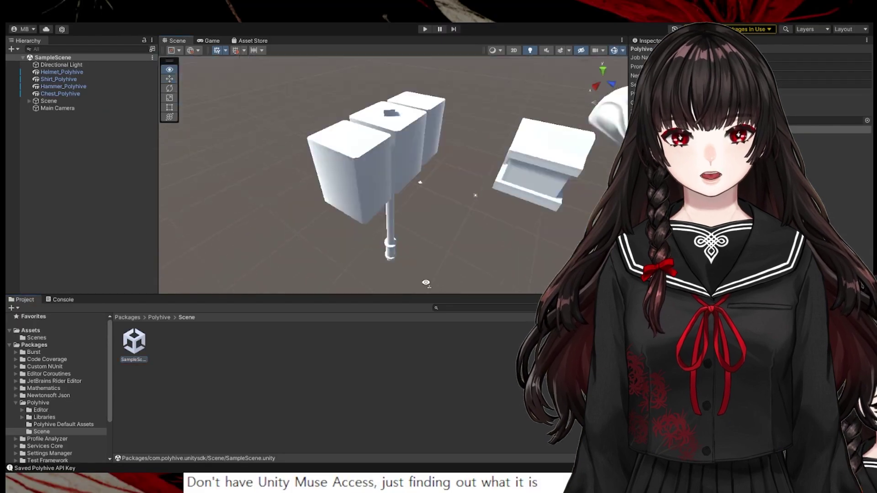
right_drag(411, 192, 521, 184)
scroll(447, 215, down, 3)
scroll(447, 219, down, 3)
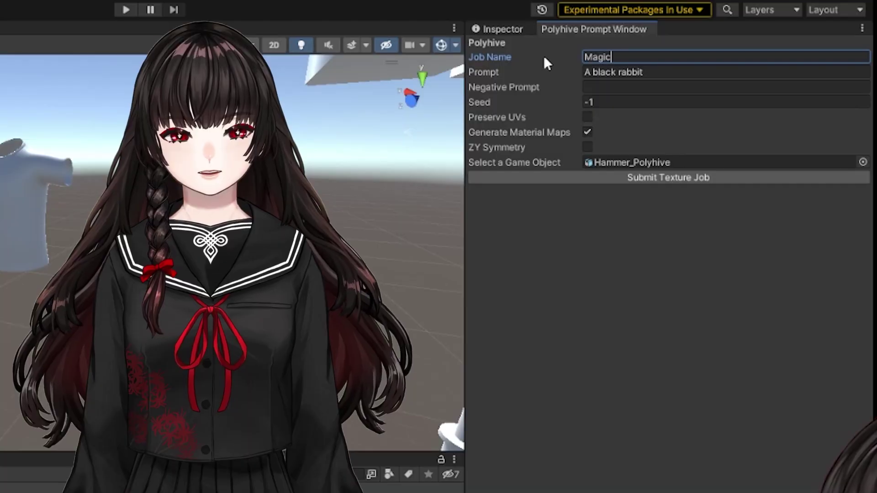
- Name the job MagicWand and enter a pink wand prompt with multicolour LEDs and a heart-shaped gem
text(Wand)
click(600, 72)
text(Pin)
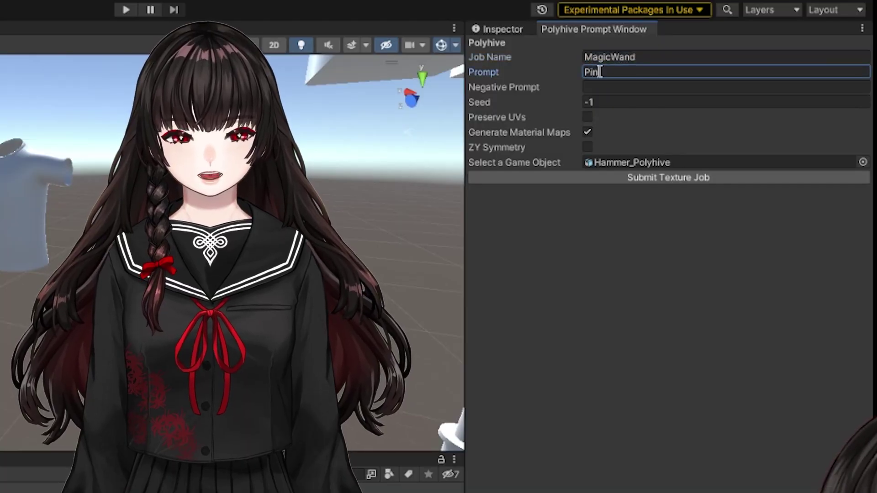
text(k magic wand with le)
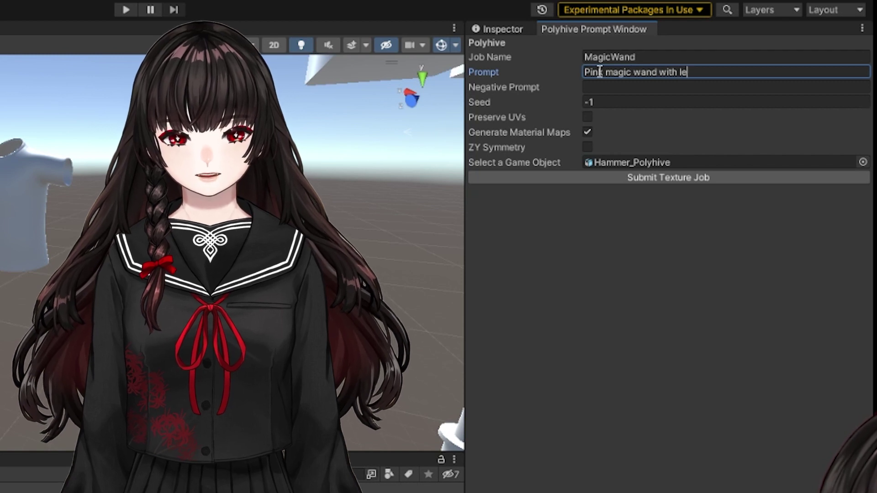
text(ds shining with bas)
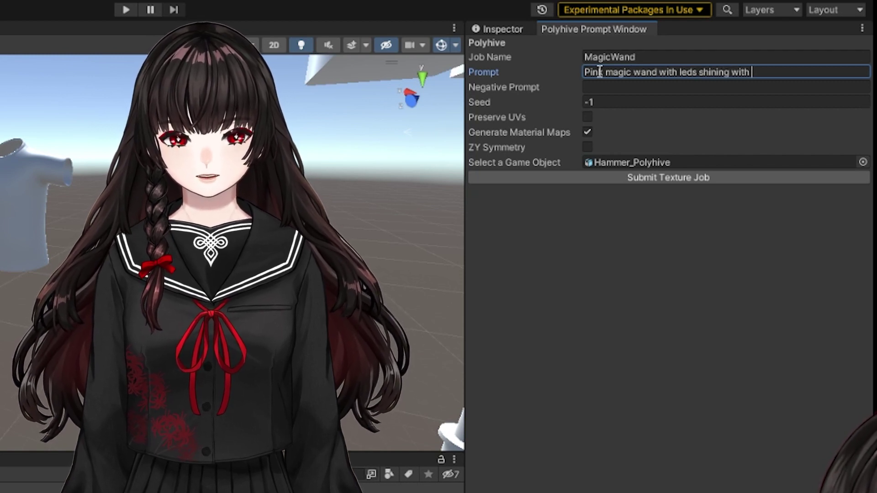
key(BackSpace)
key(BackSpace)
key(BackSpace)
key(BackSpace)
key(BackSpace)
key(BackSpace)
key(BackSpace)
key(BackSpace)
key(BackSpace)
key(BackSpace)
key(BackSpace)
key(BackSpace)
key(BackSpace)
key(BackSpace)
key(BackSpace)
key(BackSpace)
key(BackSpace)
key(BackSpace)
key(BackSpace)
key(BackSpace)
key(BackSpace)
key(BackSpace)
key(BackSpace)
key(BackSpace)
key(BackSpace)
key(BackSpace)
key(BackSpace)
text(, )
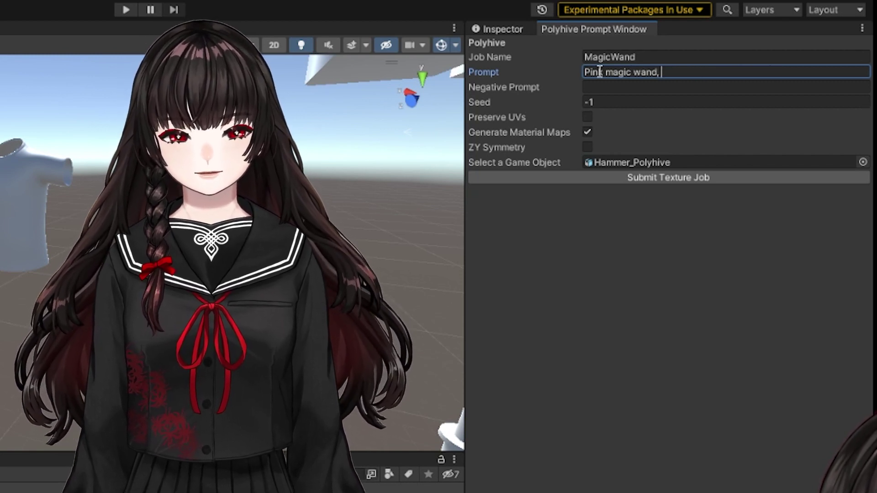
text(LEDs in many differen)
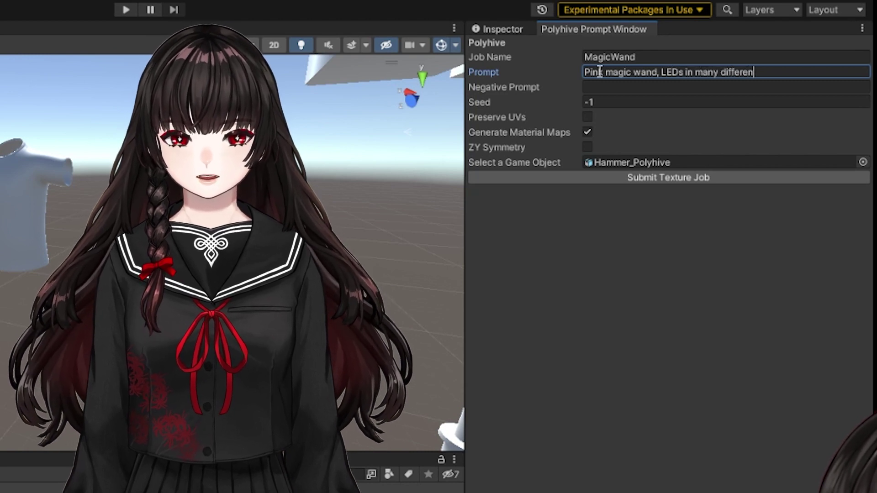
text(t colors, Huge pink gem with)
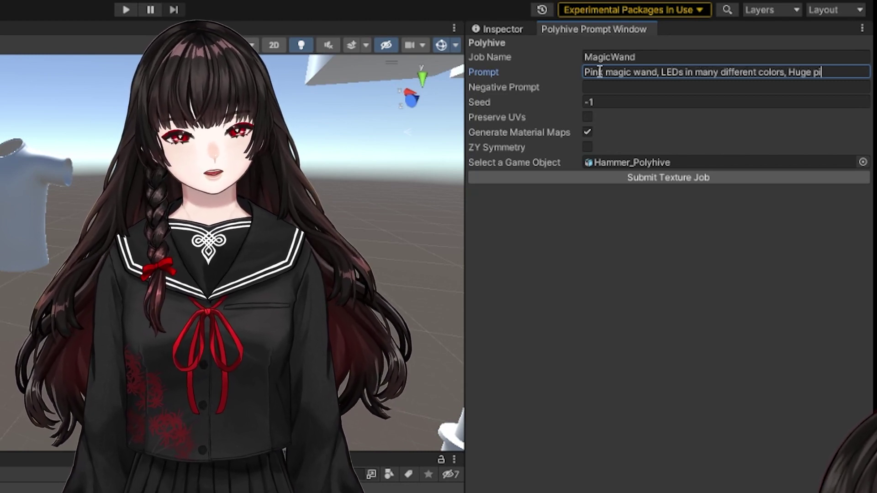
key(BackSpace)
key(BackSpace)
key(BackSpace)
key(BackSpace)
key(BackSpace)
text(sha)
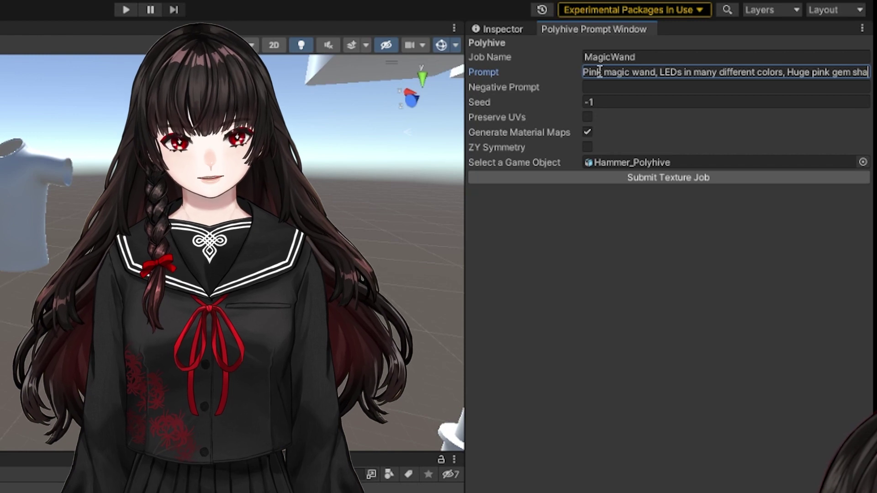
text(ped in heart)
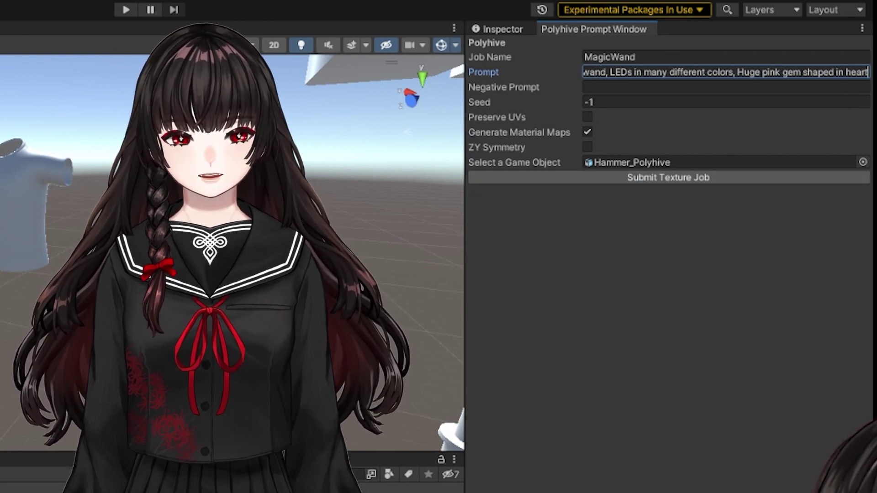
key(Home)
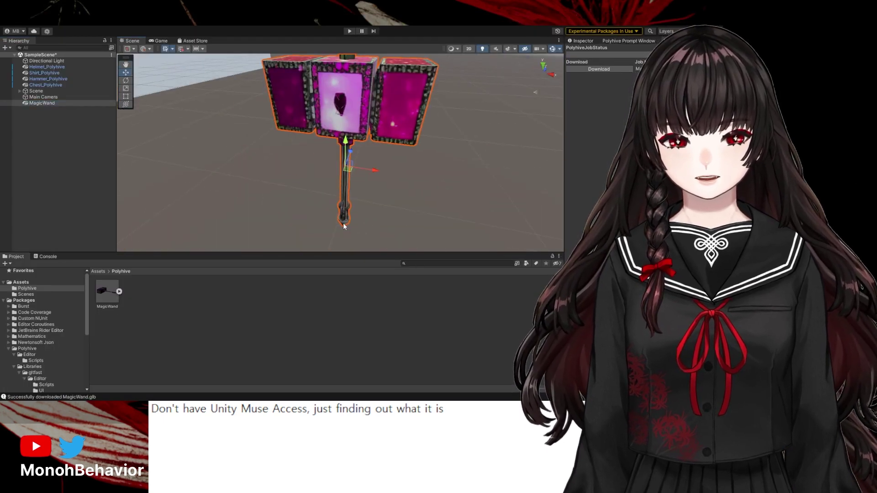
- Orbit the textured magic wand in the Polyhive viewer to inspect it
alt+drag(344, 226, 335, 147)
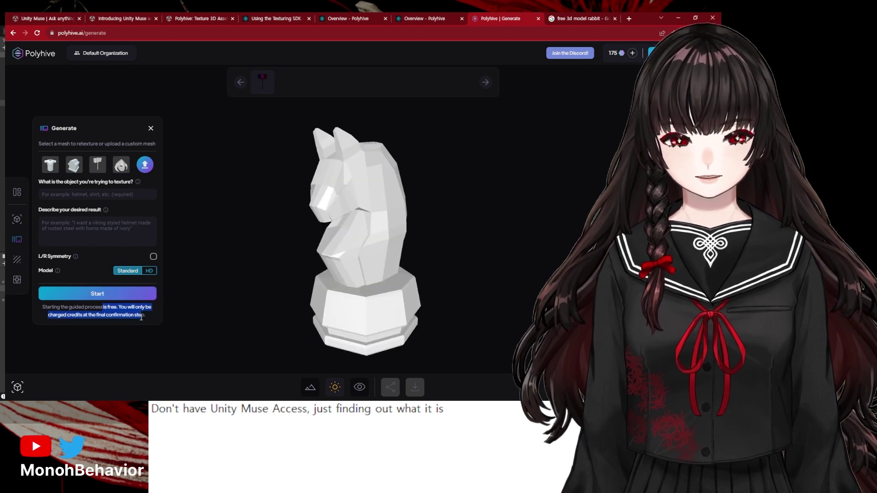
- Enter 'Piece of chess' as the object, describe the ivory horse and black marble stand, and start
click(145, 295)
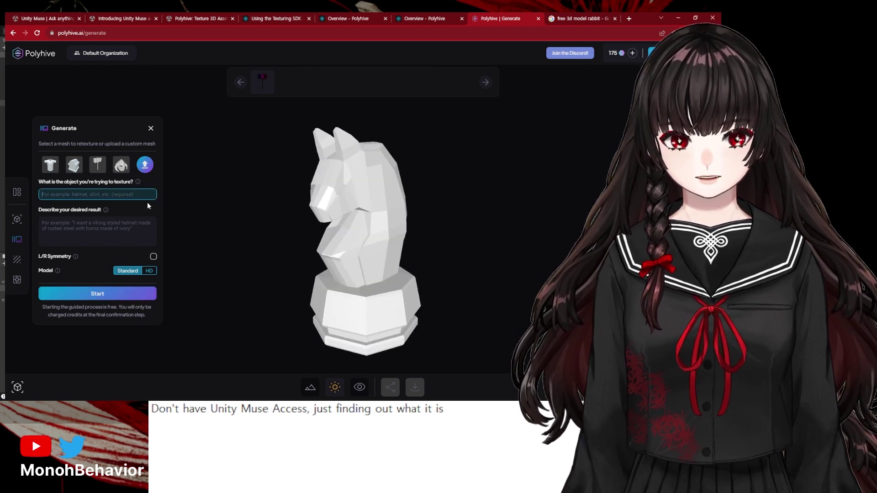
text(Piece of chess)
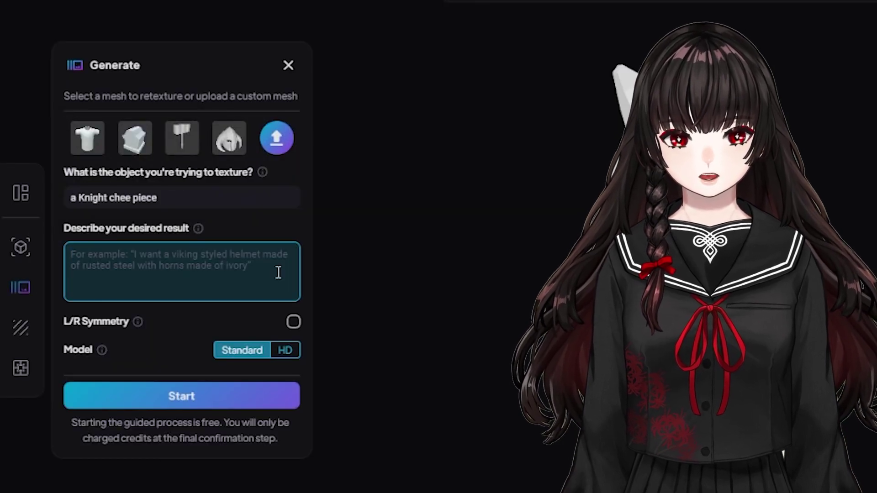
text(I want to have a knight chess)
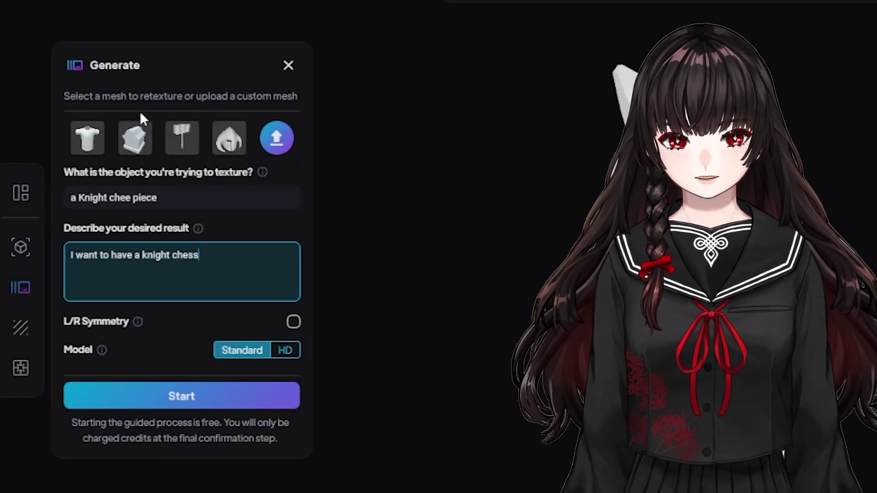
click(142, 197)
text(ss)
key(Delete)
click(231, 266)
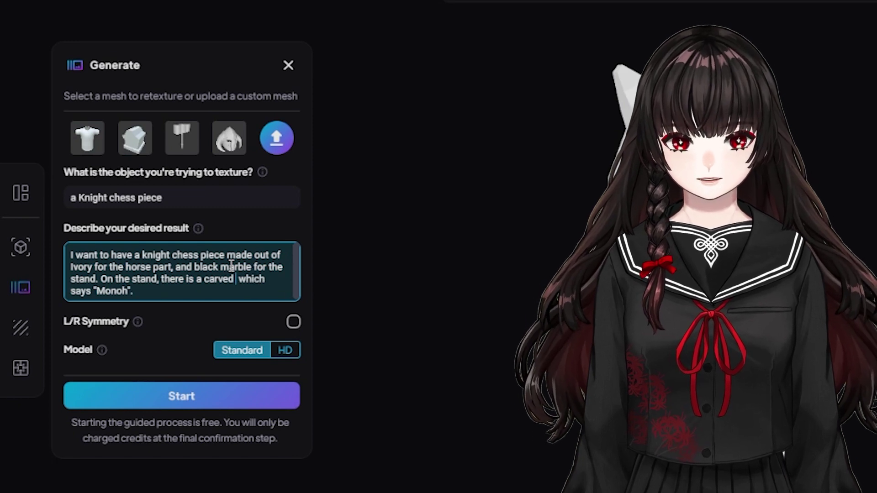
click(295, 405)
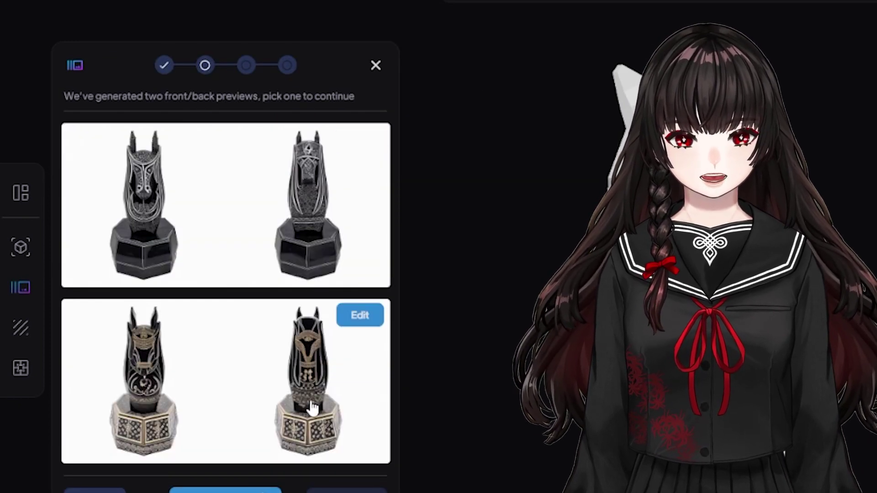
- Regenerate the previews and pick the black knight with the silver floral base
mouse_move(313, 382)
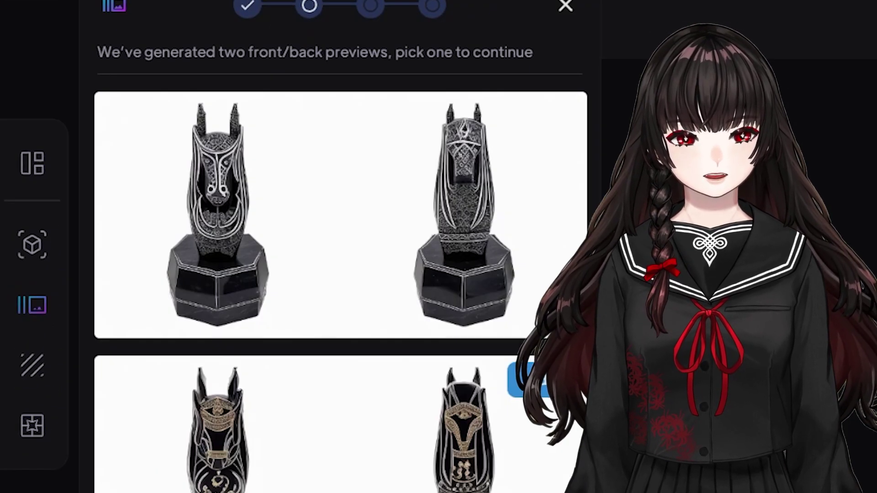
mouse_move(492, 117)
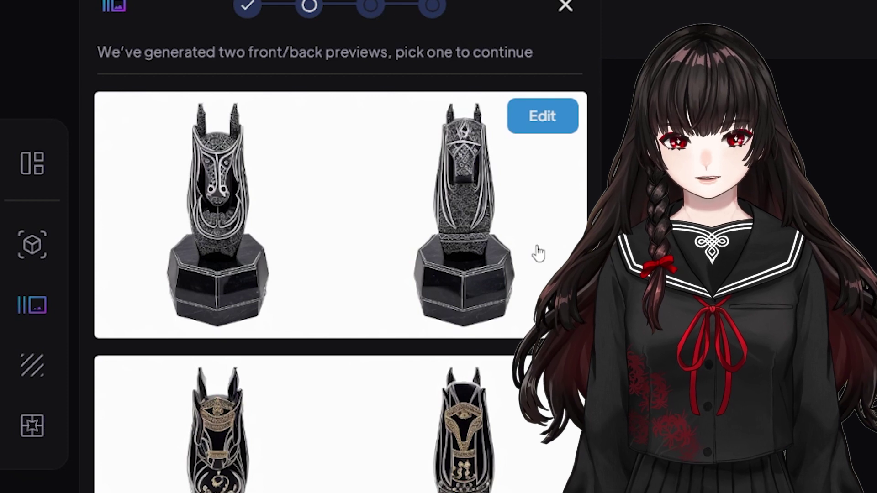
click(488, 251)
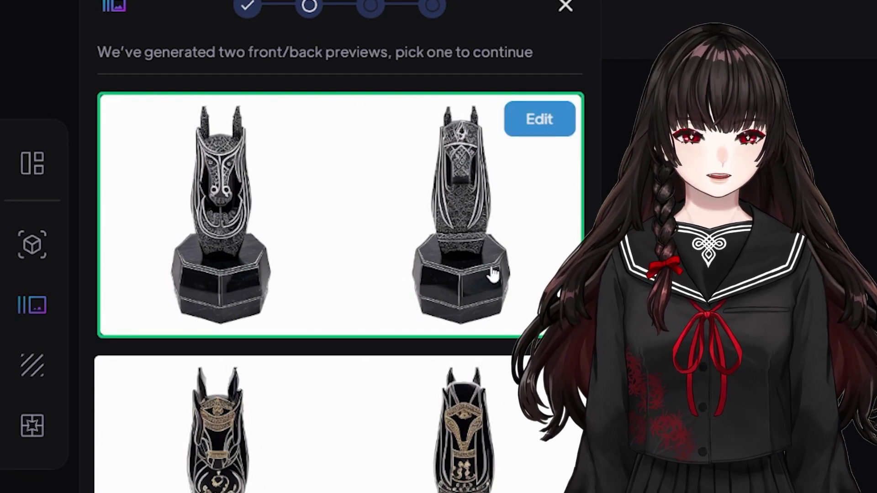
click(315, 461)
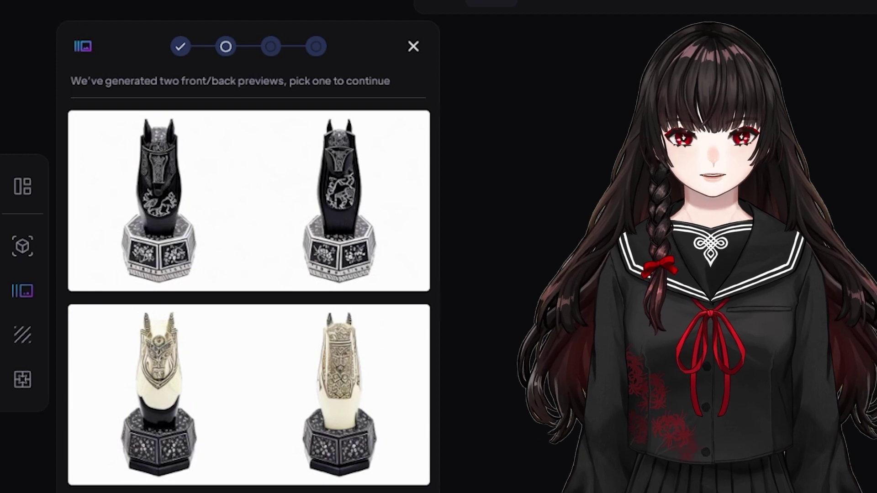
mouse_move(372, 322)
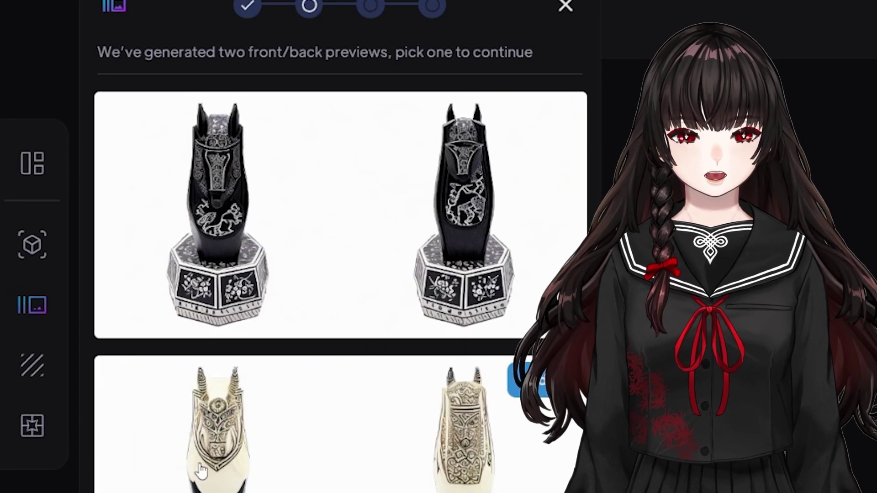
click(323, 216)
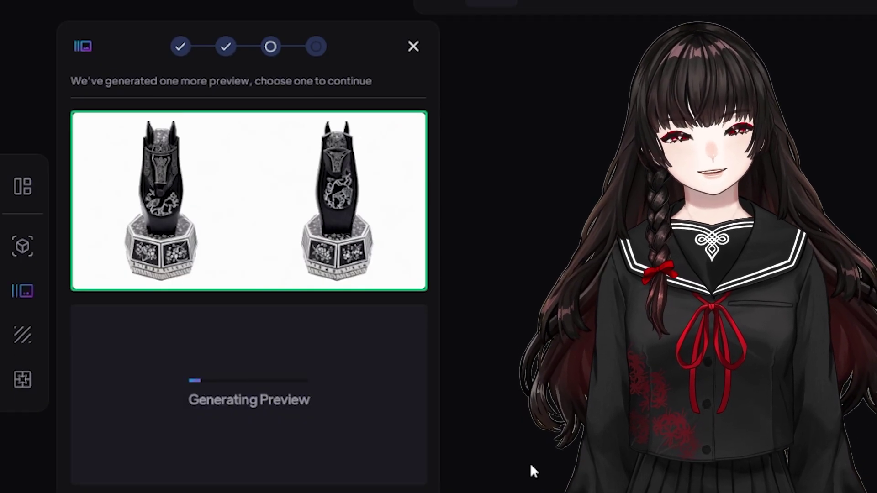
mouse_move(252, 256)
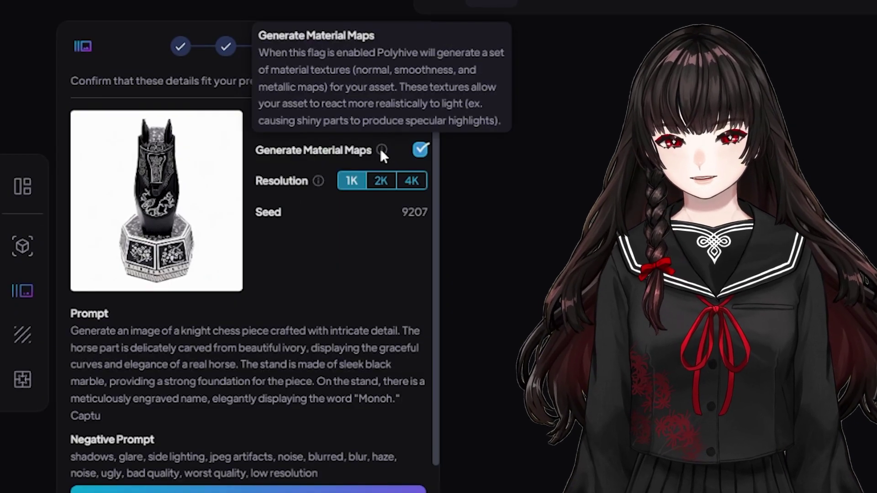
- Generate the final black-and-silver knight texture at 1K resolution
mouse_move(318, 182)
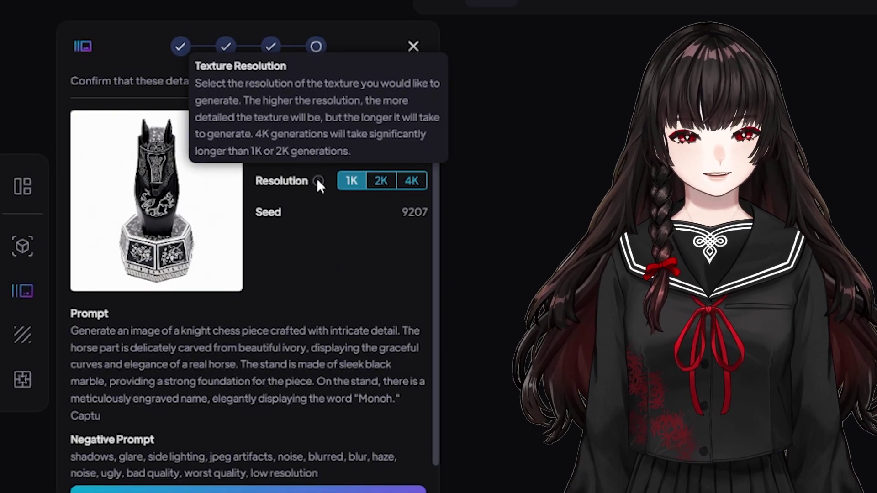
scroll(281, 394, down, 1)
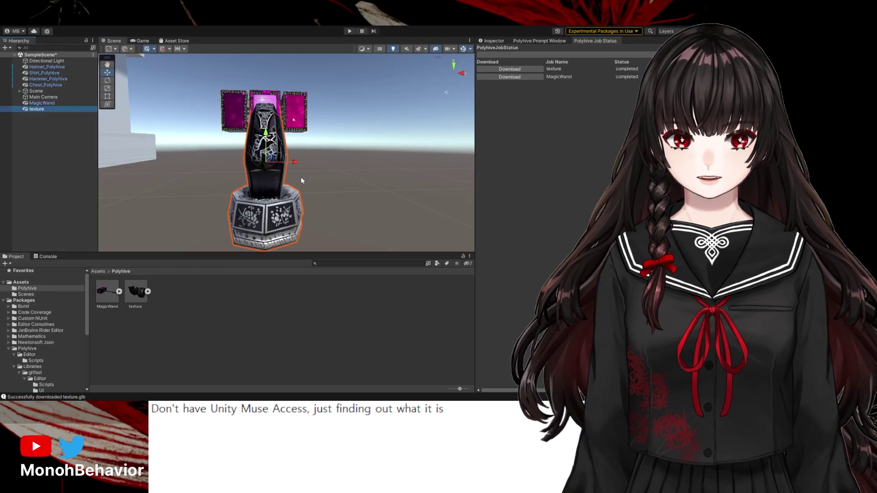
- Select the pink MagicWand hammer and move it just behind the knight
right_drag(301, 177, 313, 223)
click(312, 223)
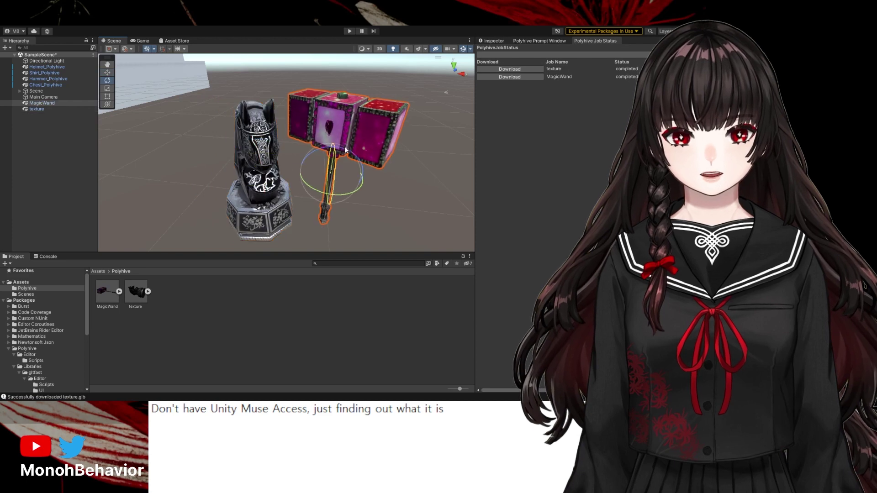
drag(357, 177, 320, 173)
right_drag(320, 174, 302, 182)
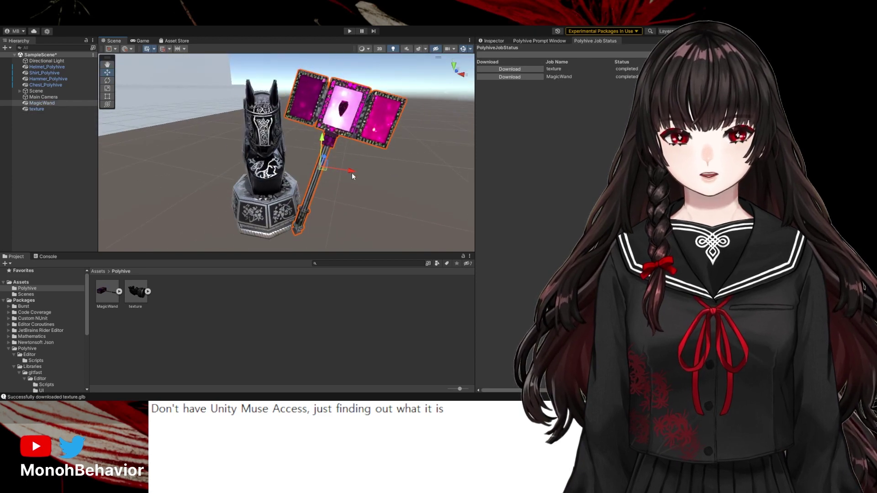